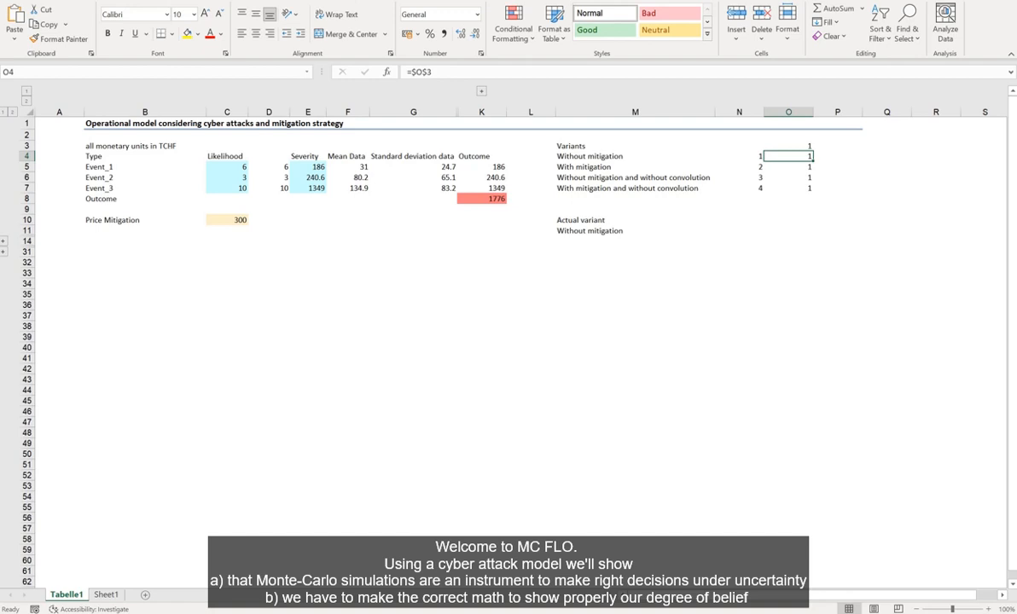
# Check the Event_1 and Event_3 likelihood formulas, then simulate the Event_3 likelihood distribution twice, closing each result chart.
pyautogui.click(237, 169)
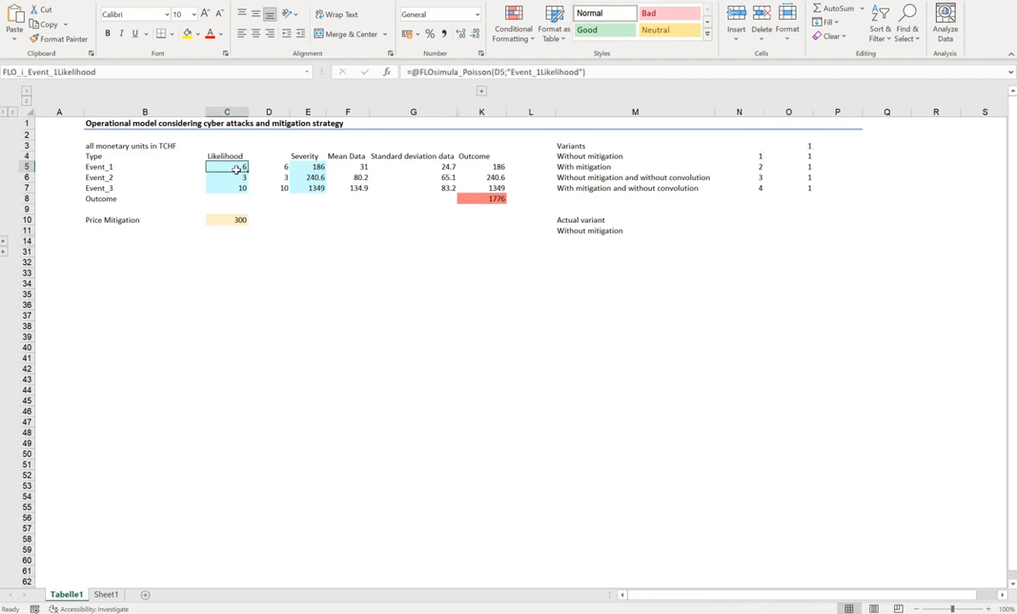
pyautogui.click(238, 188)
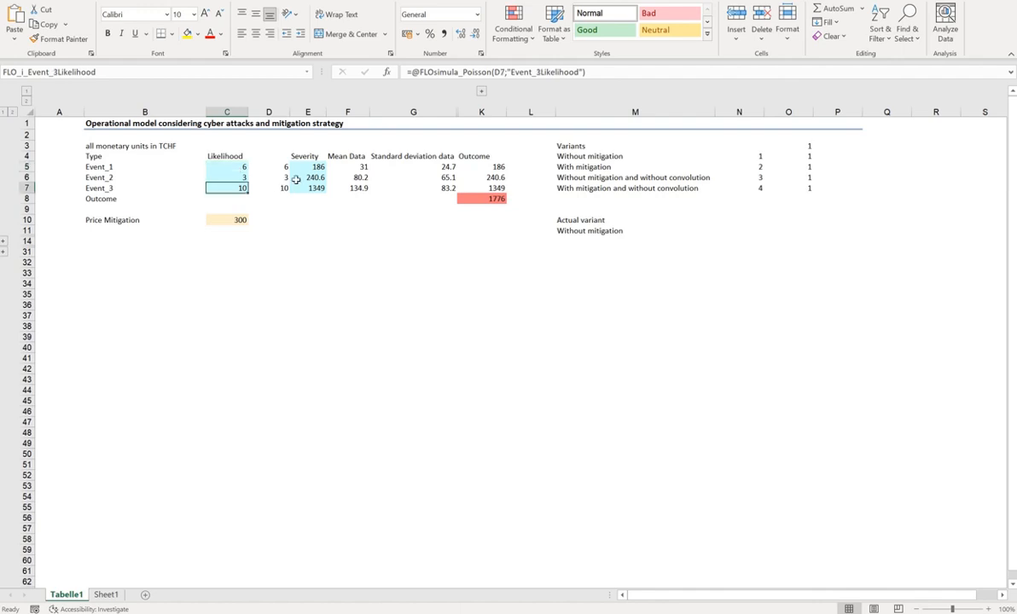
pyautogui.click(488, 1)
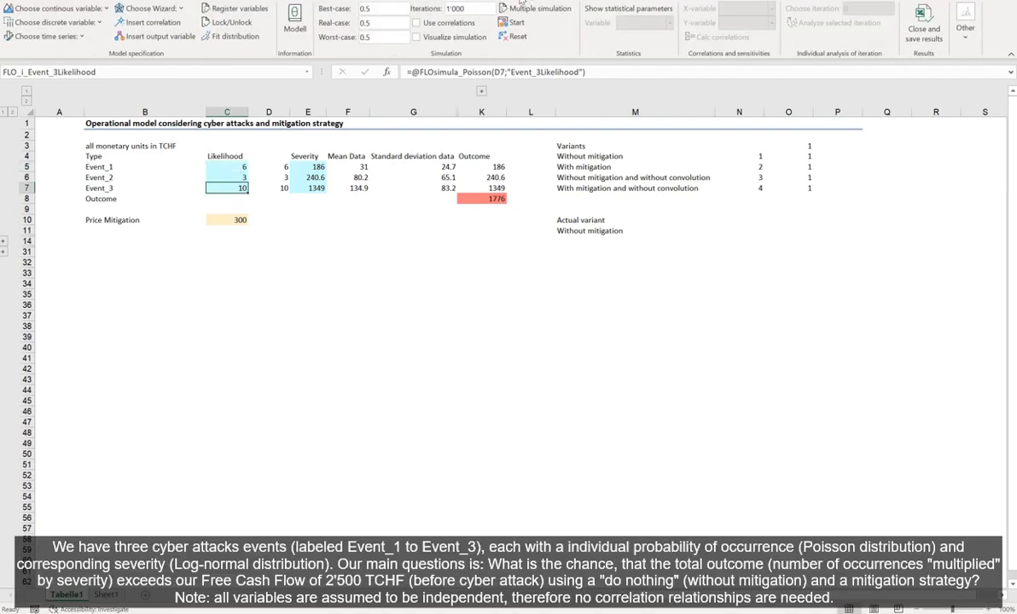
pyautogui.click(518, 23)
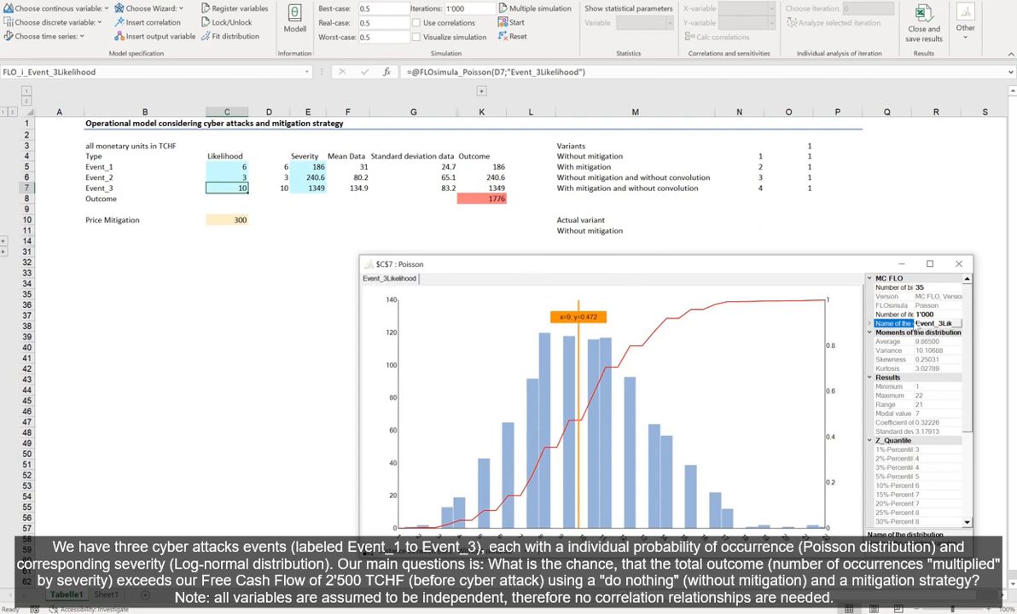
pyautogui.click(958, 264)
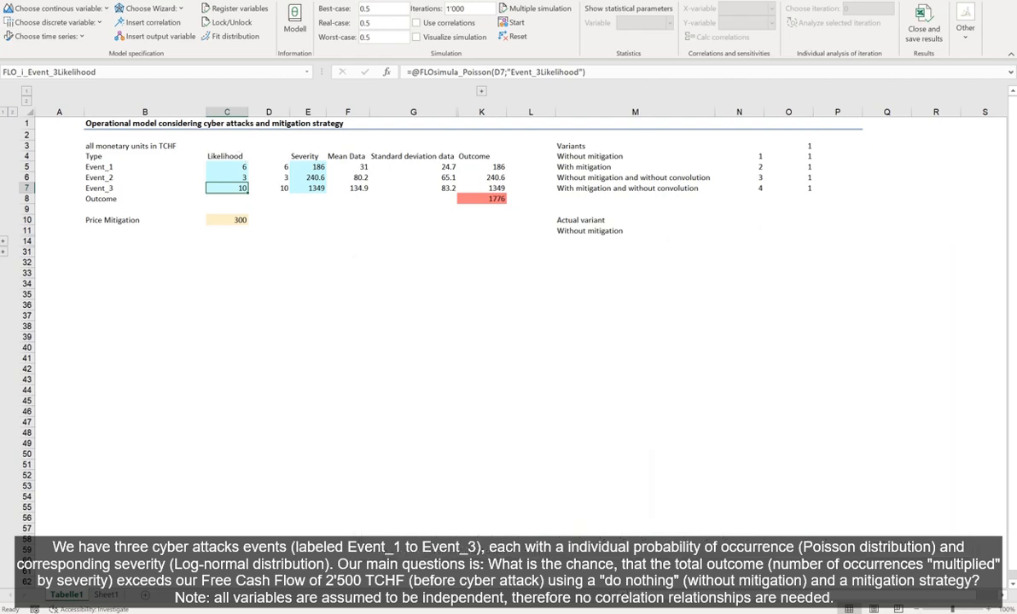
pyautogui.click(517, 22)
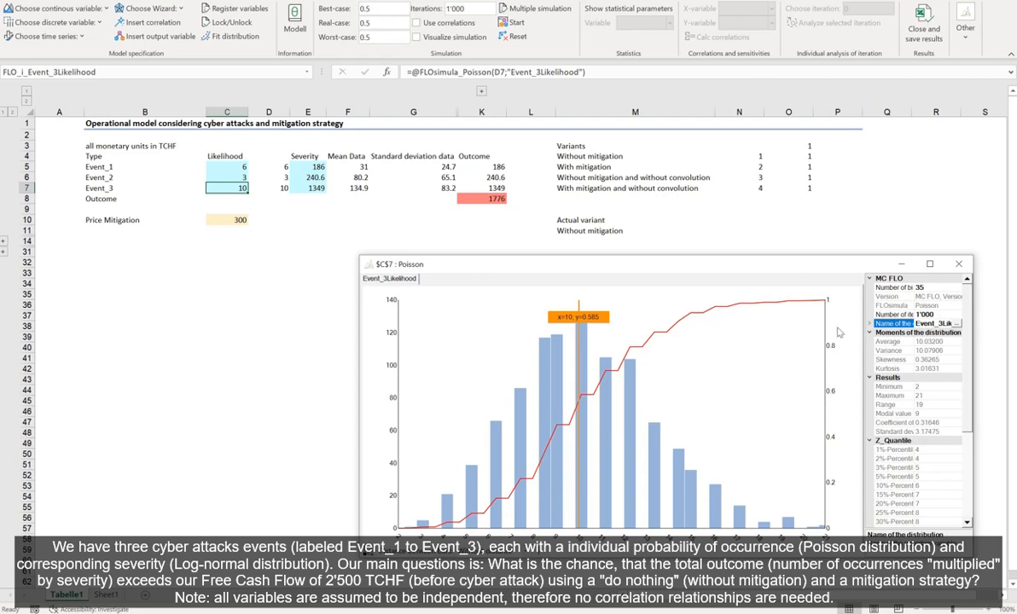
pyautogui.click(959, 264)
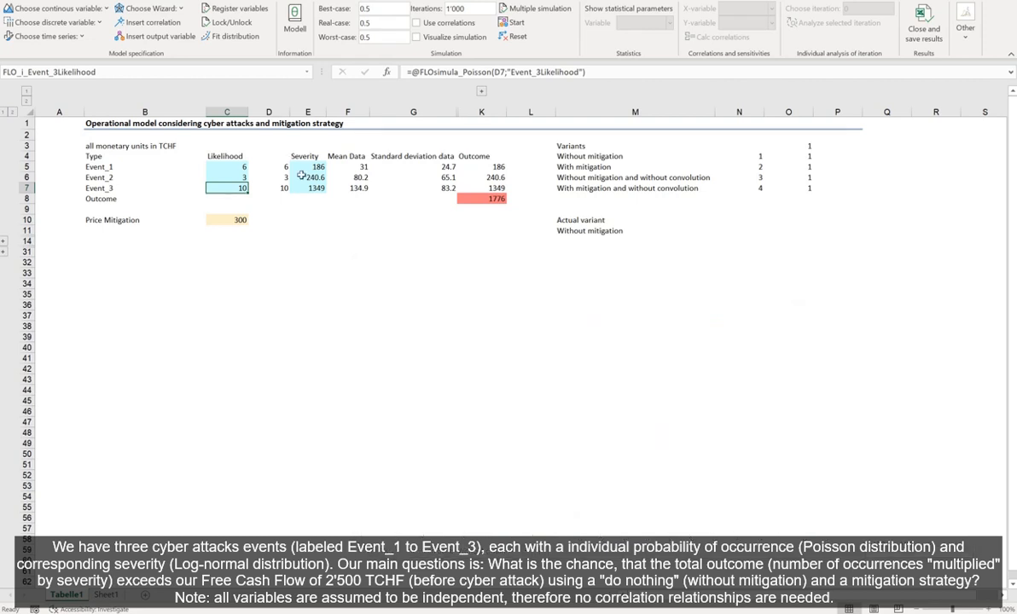
# Simulate the Event_3 severity distribution in cell E7 and close its result chart.
pyautogui.click(294, 186)
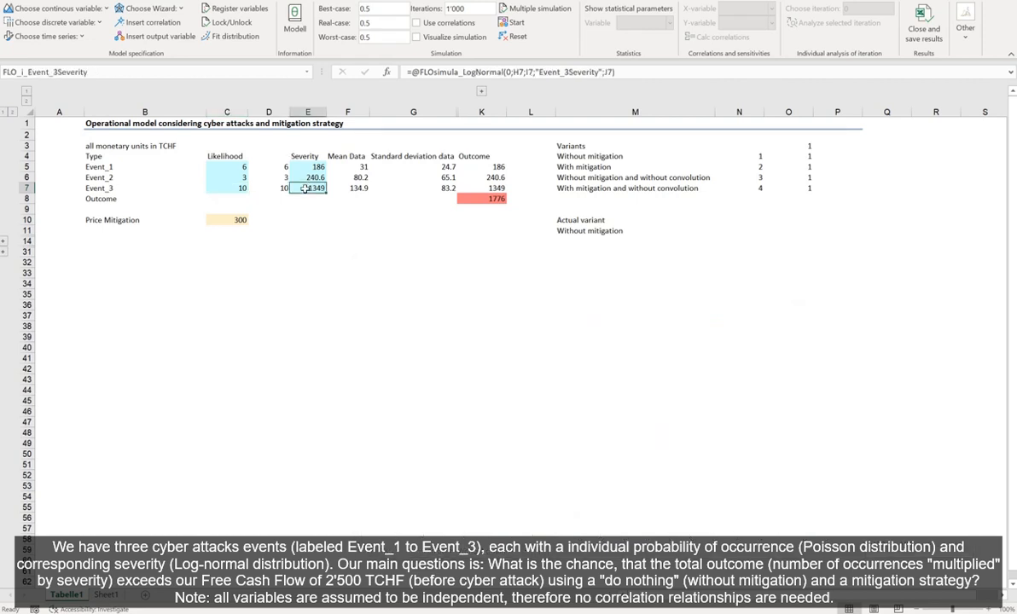
pyautogui.click(512, 22)
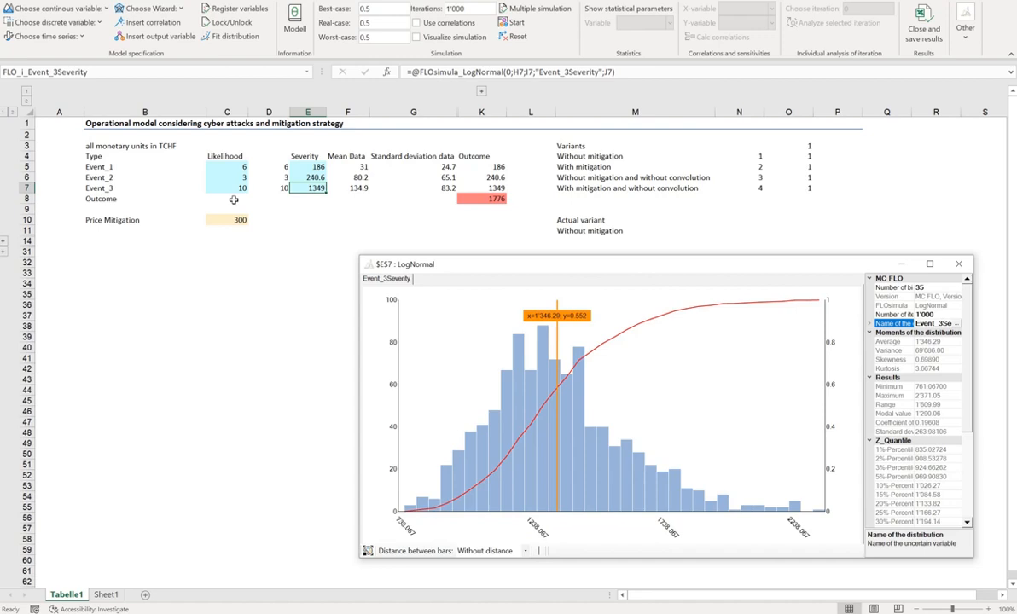
pyautogui.click(961, 266)
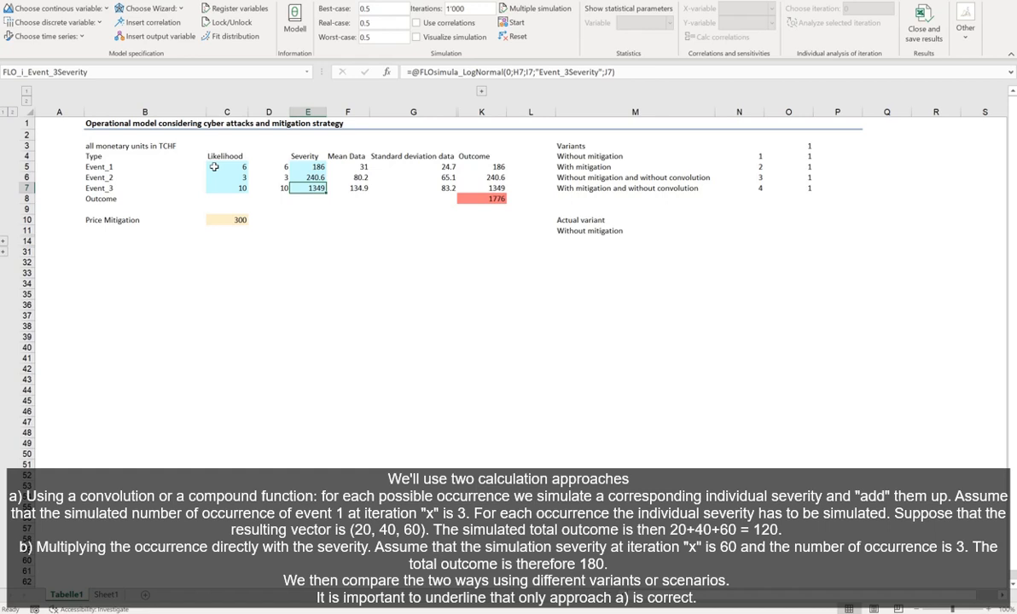
# Examine the Event_3 likelihood, the mitigation price and the listed variants with and without convolution.
pyautogui.click(216, 190)
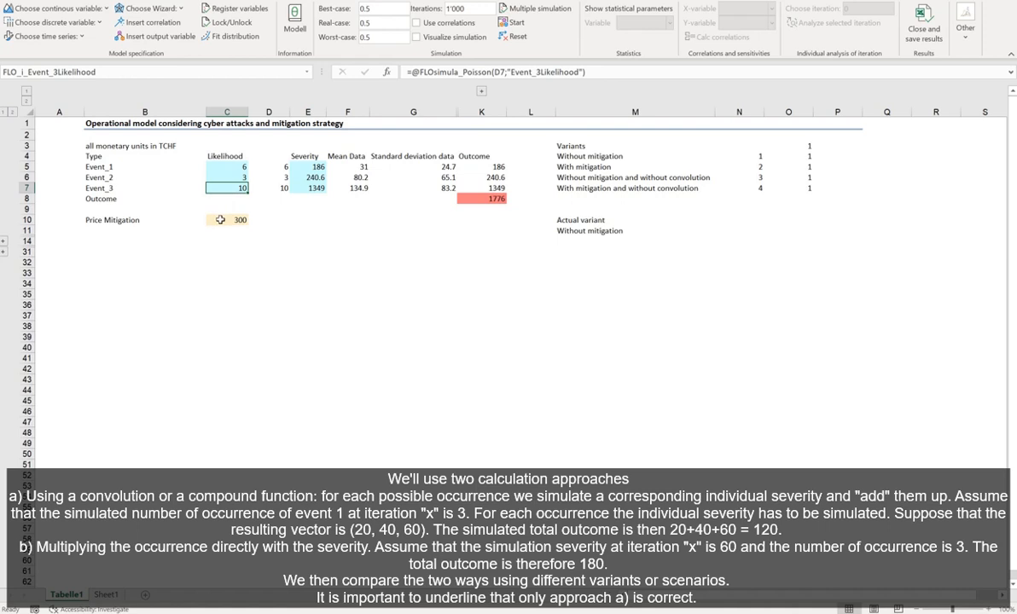
pyautogui.click(220, 220)
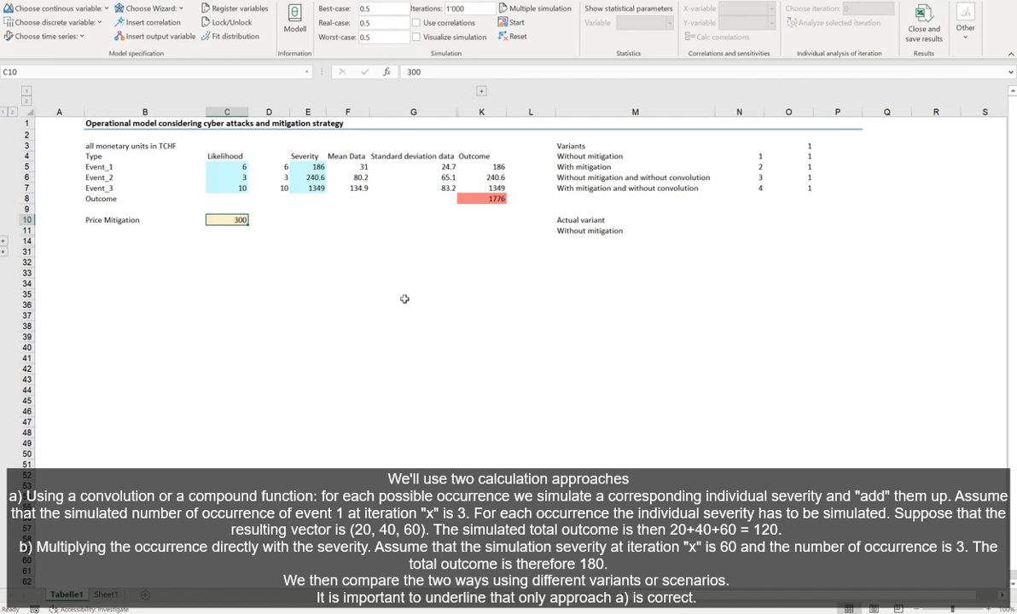
pyautogui.click(229, 188)
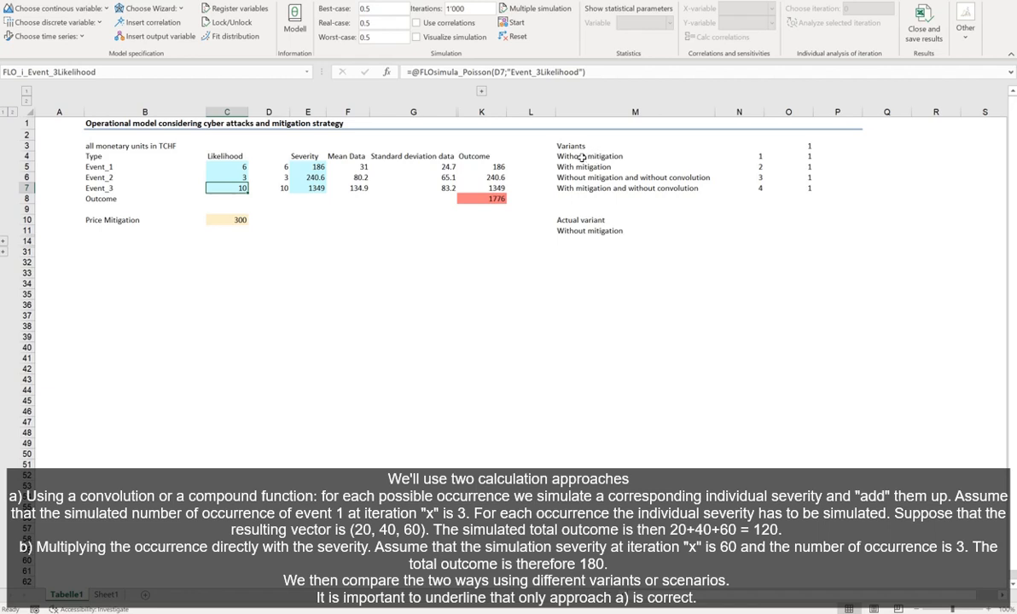
pyautogui.moveTo(581, 159); pyautogui.dragTo(795, 166)
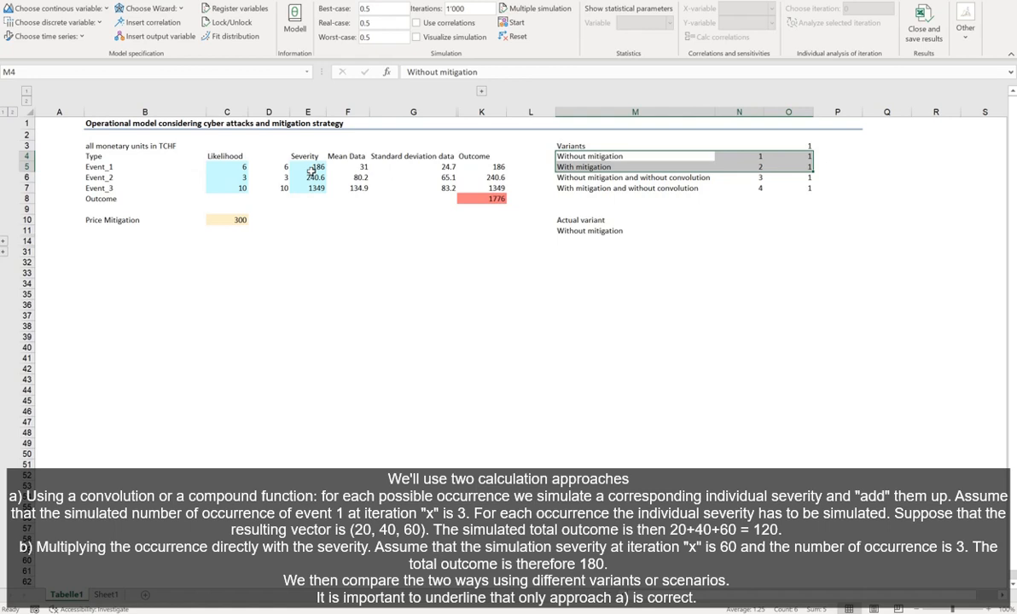
pyautogui.click(637, 177)
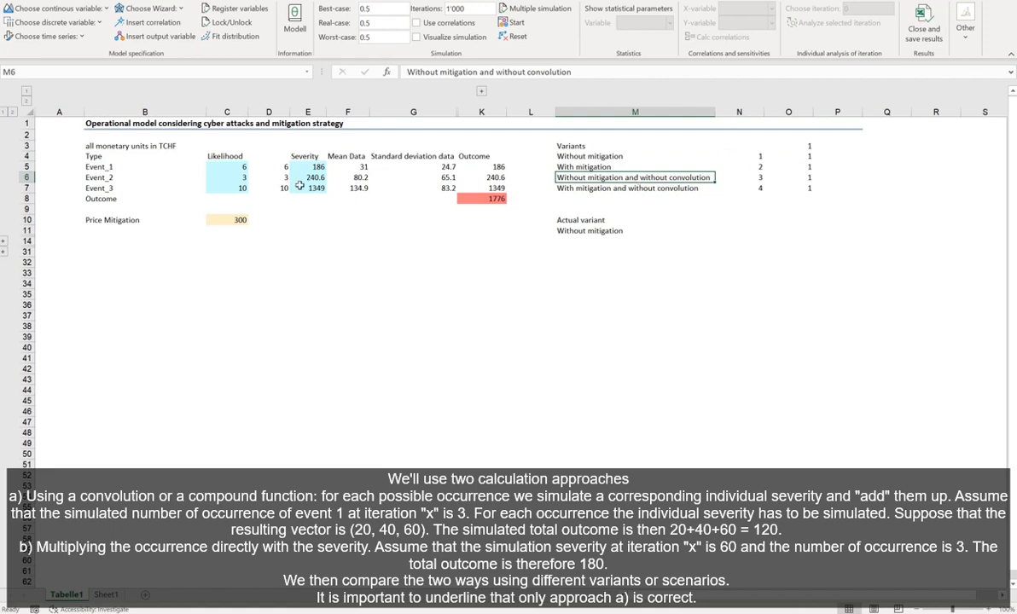
# Run the Monte Carlo simulation on the variants range M4:O7 covering all four mitigation and convolution variants.
pyautogui.moveTo(559, 157); pyautogui.dragTo(793, 187)
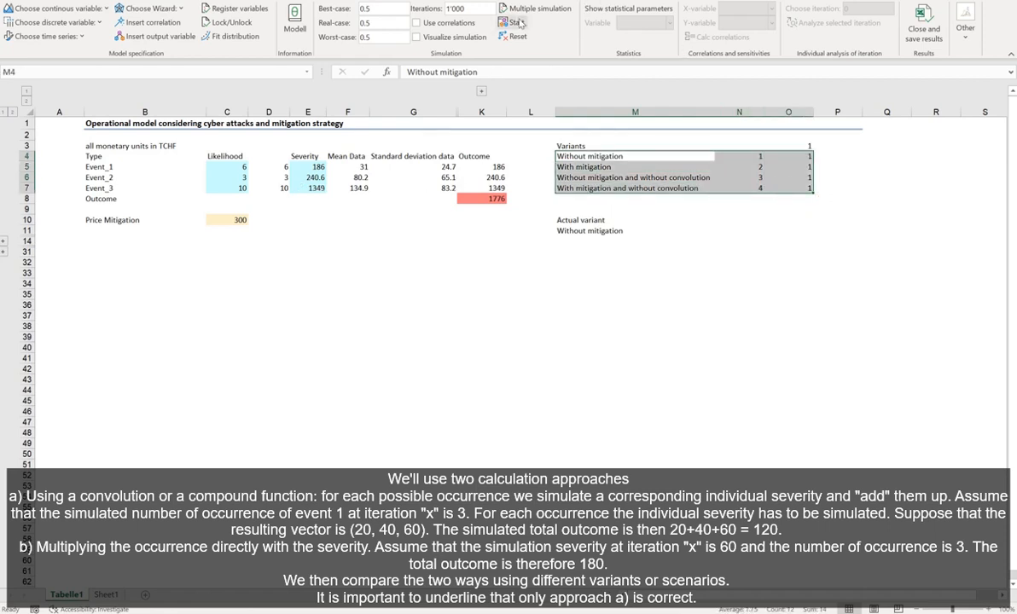
pyautogui.click(518, 23)
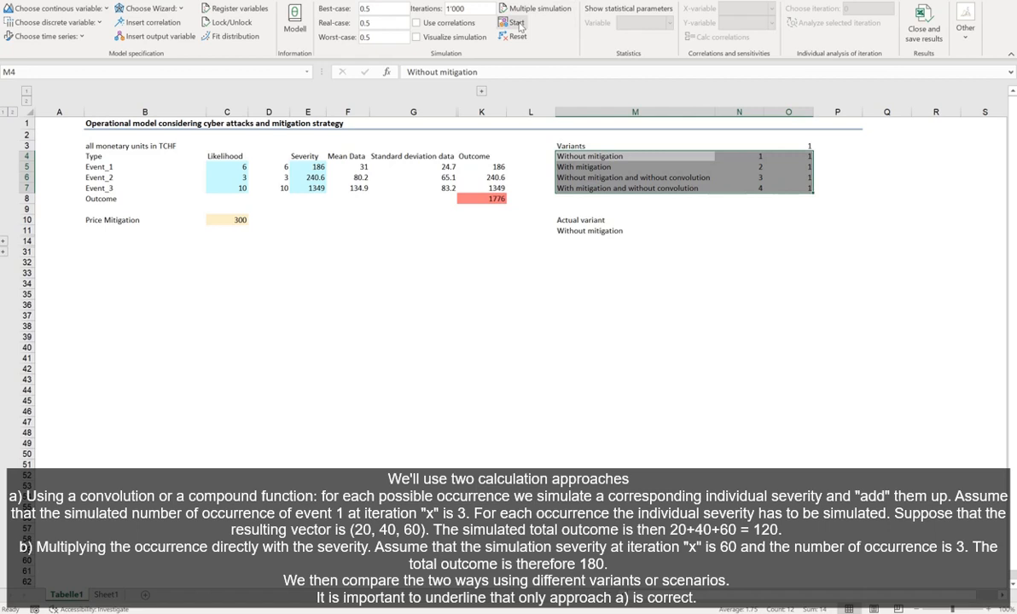
pyautogui.click(518, 23)
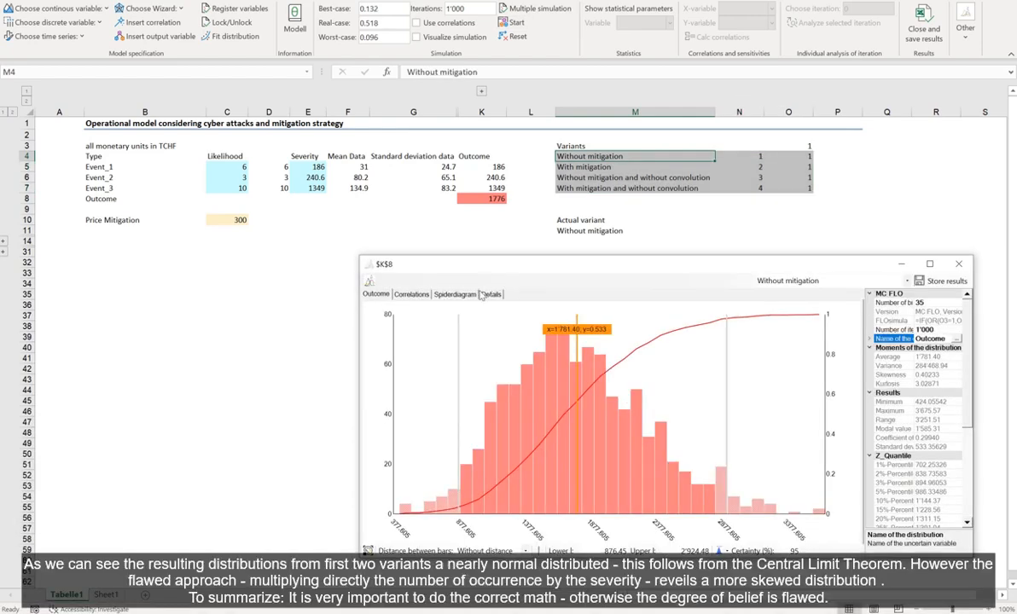
# Compare the variants' distributions in the detailed results by hiding and restoring individual variants until all four are displayed.
pyautogui.click(485, 295)
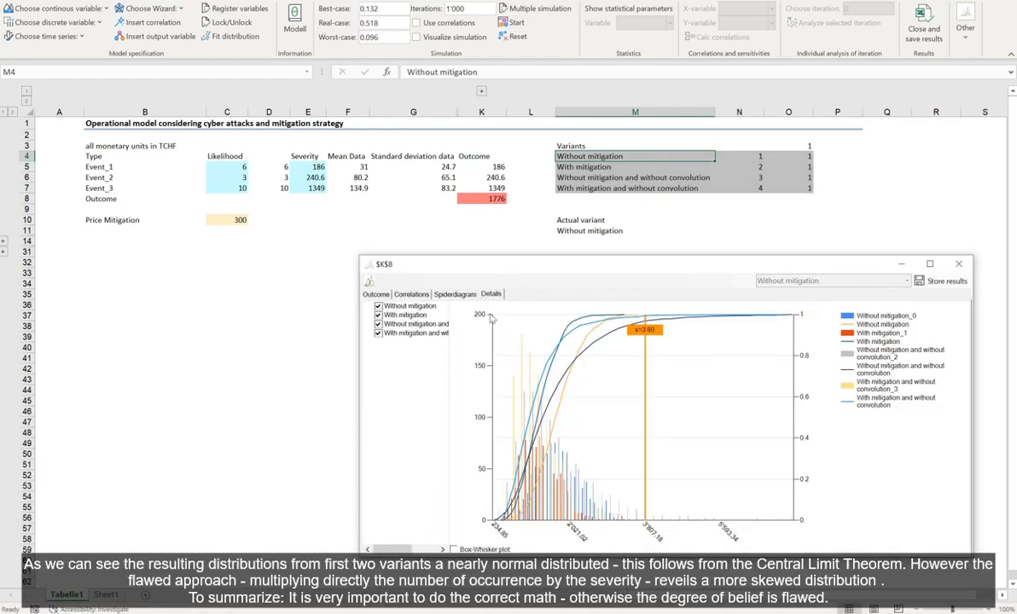
pyautogui.click(379, 315)
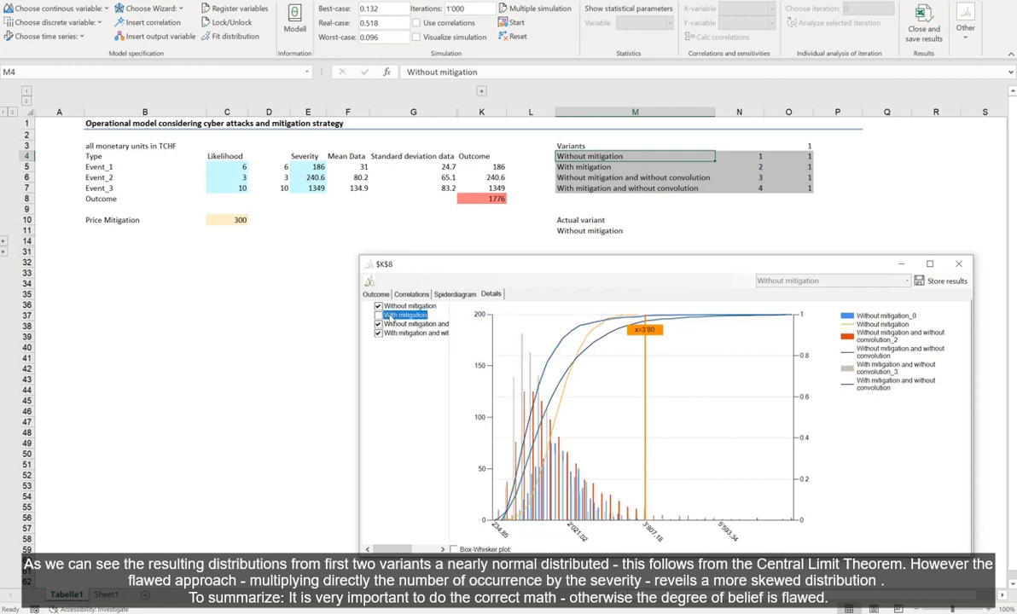
pyautogui.click(386, 326)
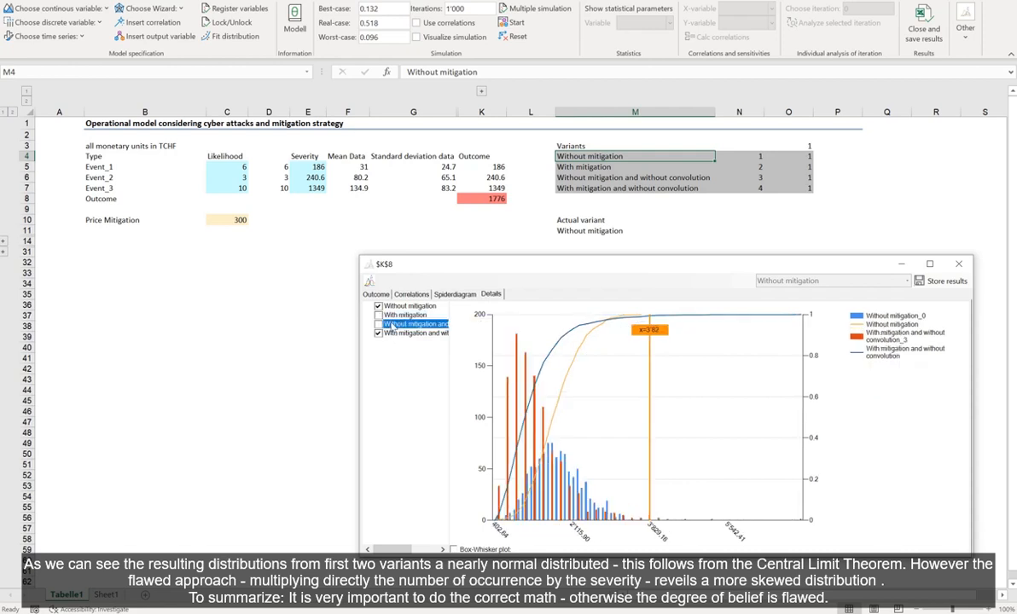
pyautogui.click(378, 305)
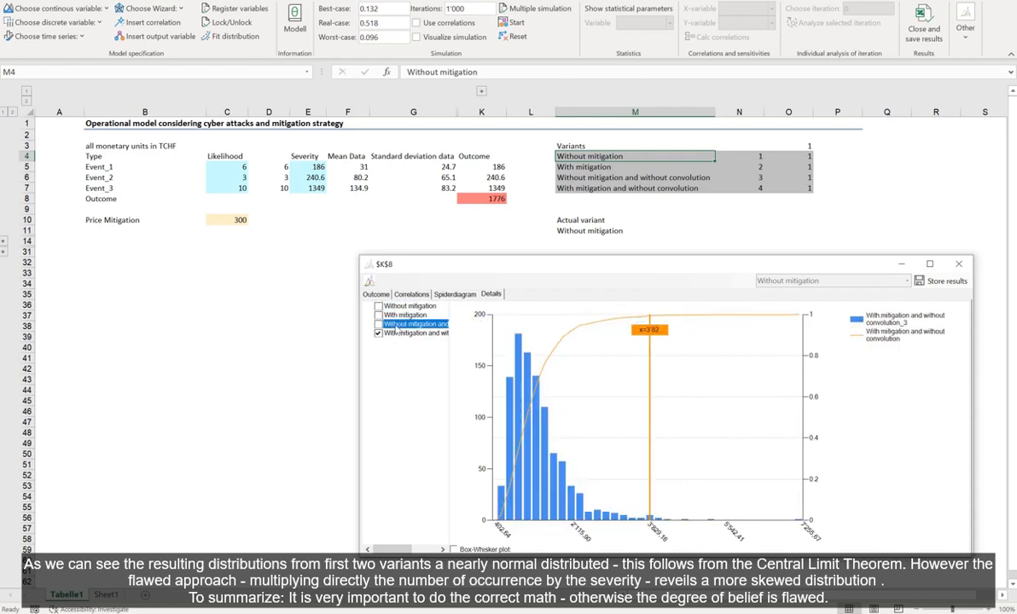
pyautogui.click(378, 325)
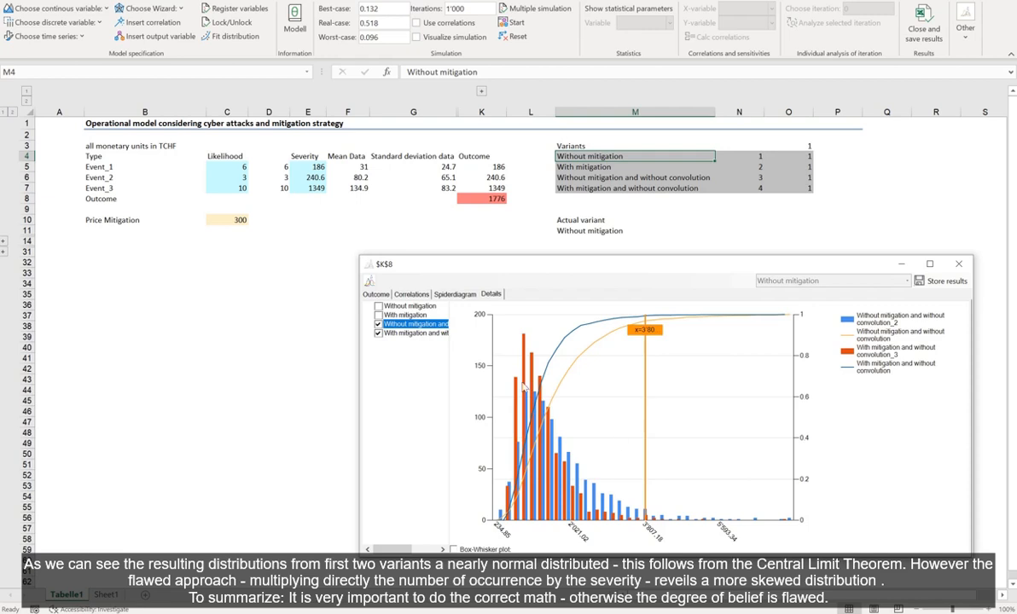
pyautogui.click(401, 307)
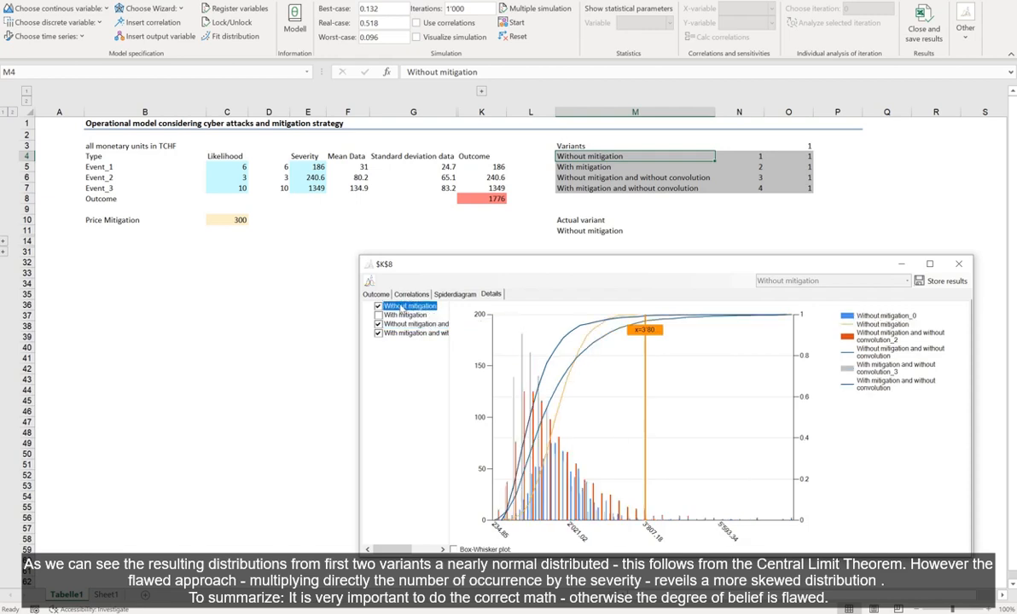
pyautogui.click(401, 315)
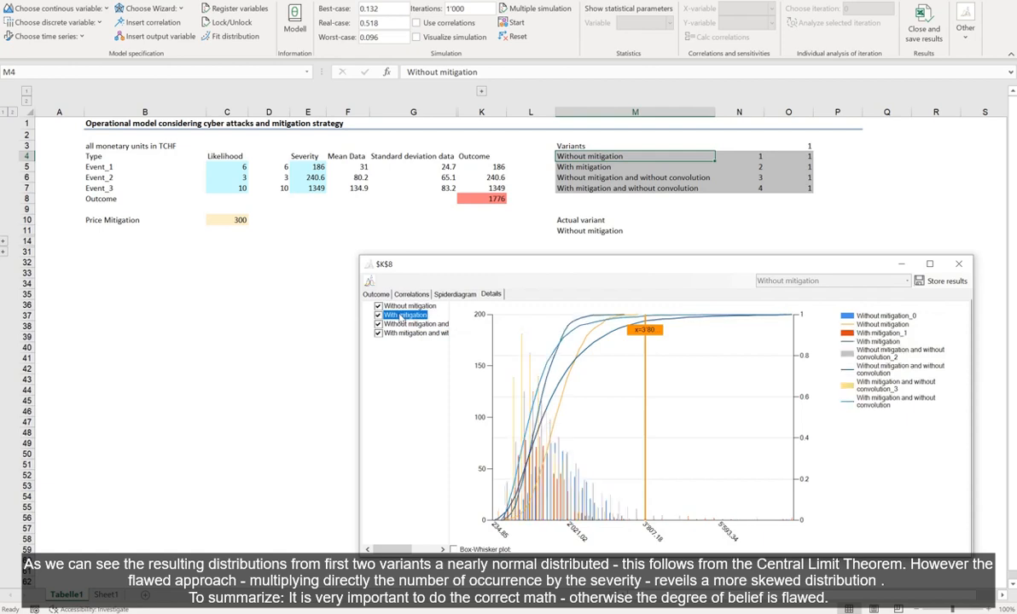
# Expand the grouped statistics in rows 15 to 30 and bring back the outcome distribution for cell K8.
pyautogui.click(3, 252)
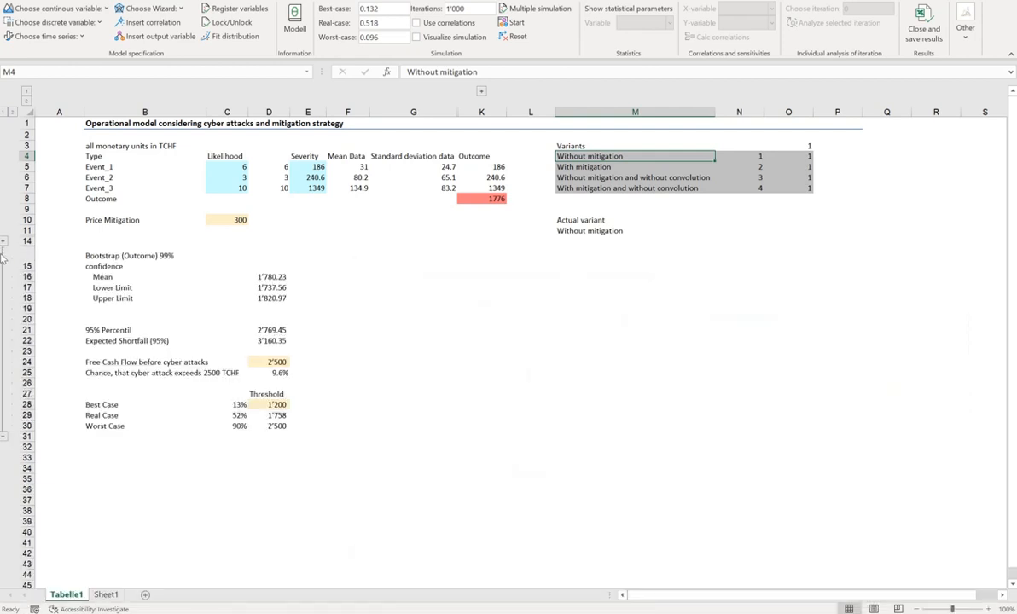
pyautogui.click(580, 613)
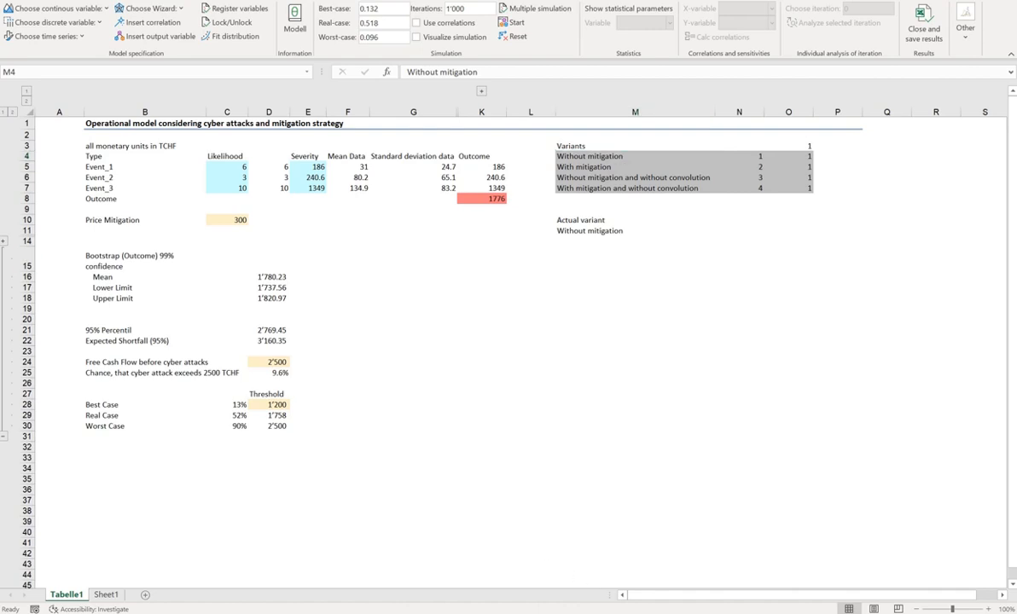
pyautogui.click(368, 283)
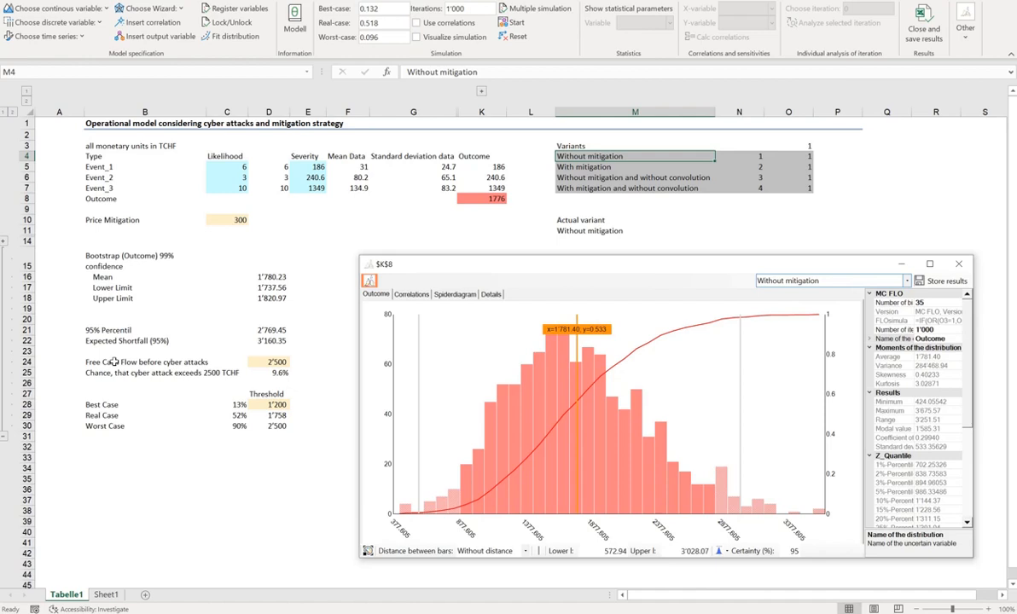
# Show the outcome results for With mitigation, Without mitigation and without convolution, and With mitigation and without convolution in turn.
pyautogui.click(909, 282)
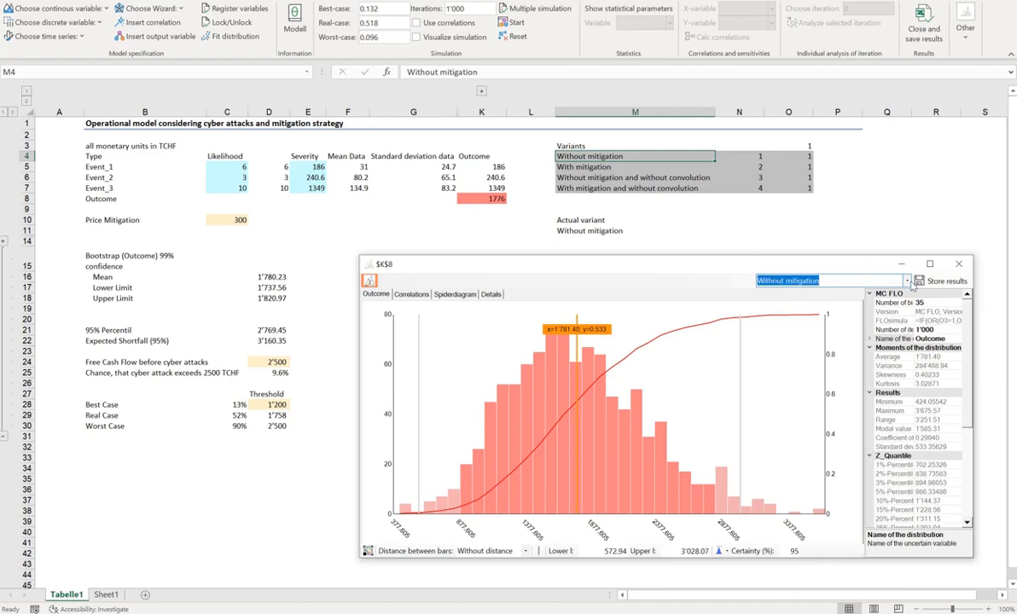
pyautogui.click(843, 280)
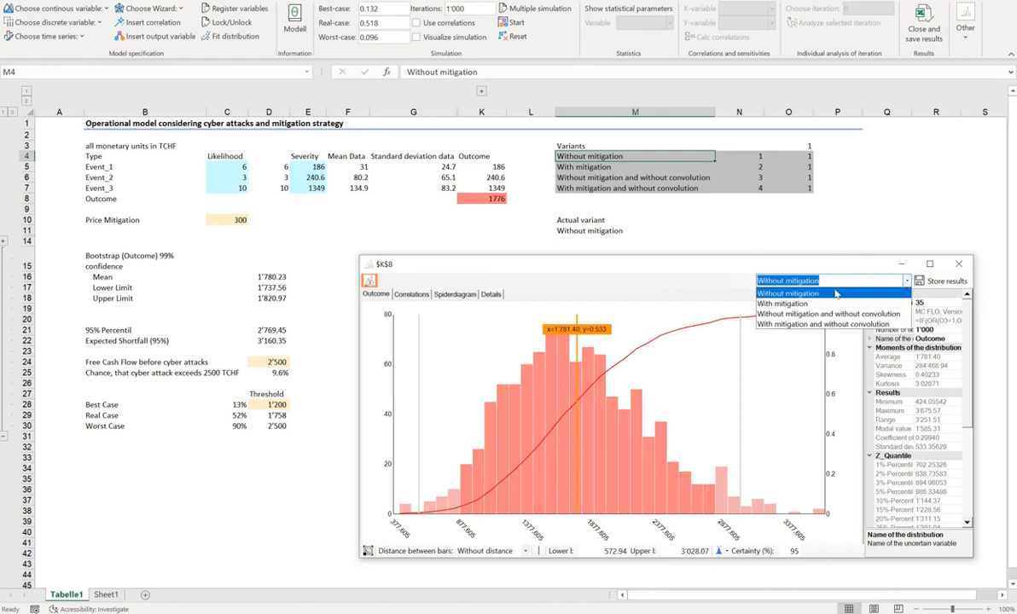
pyautogui.click(782, 304)
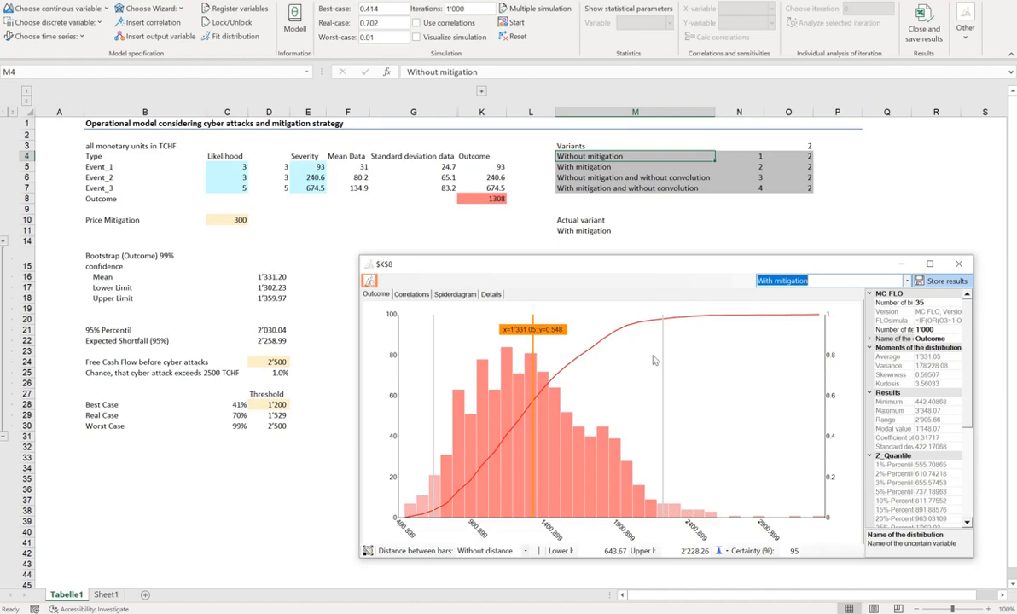
pyautogui.click(845, 281)
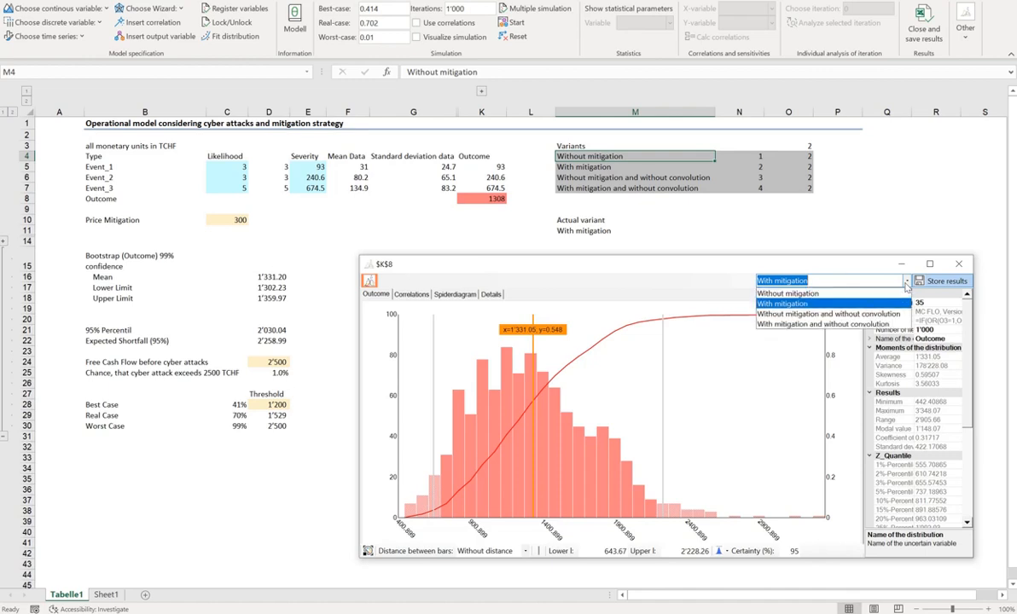
pyautogui.click(829, 314)
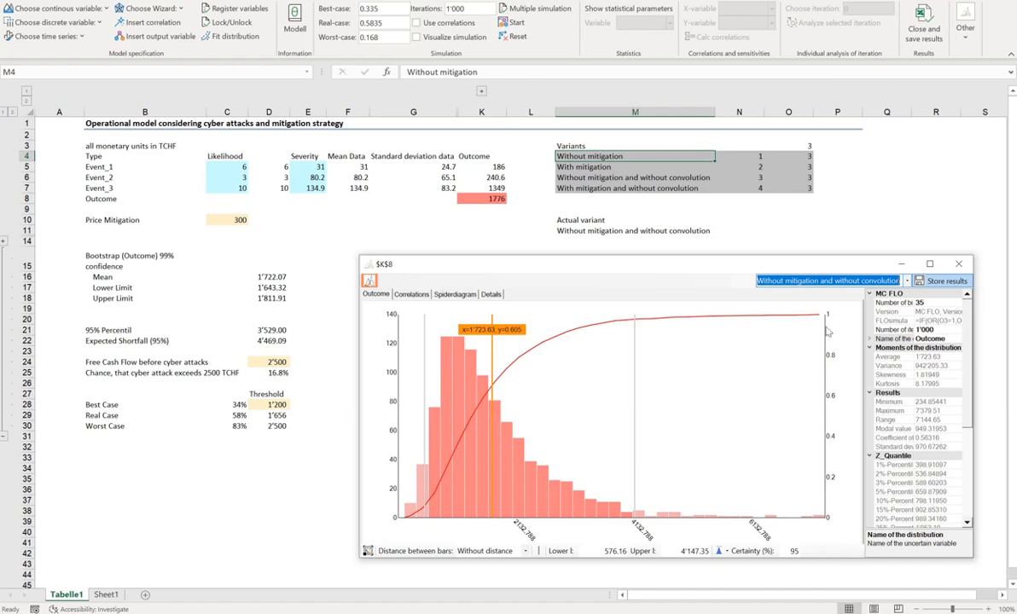
pyautogui.click(909, 284)
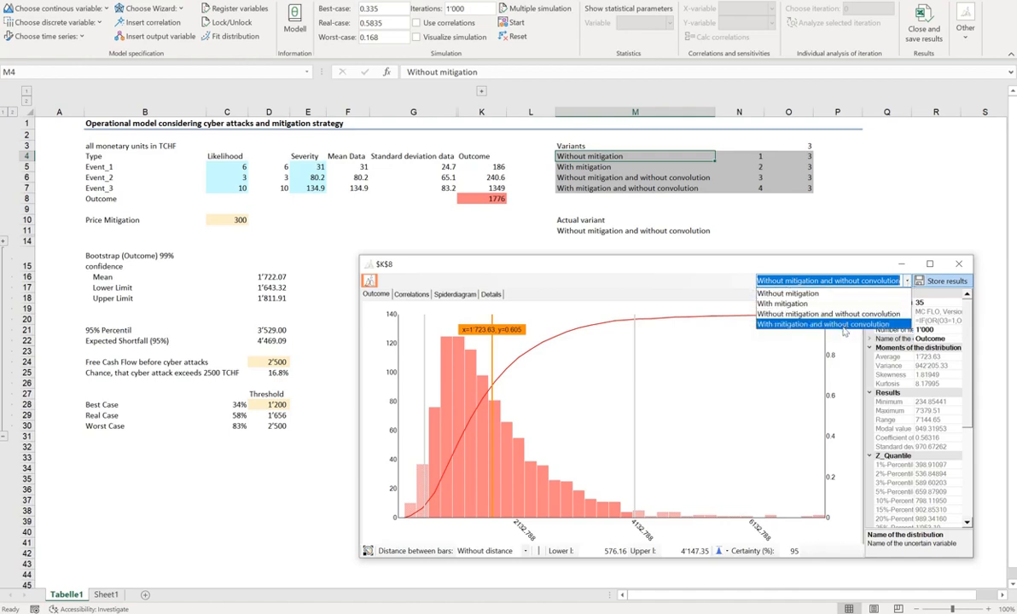
pyautogui.click(787, 318)
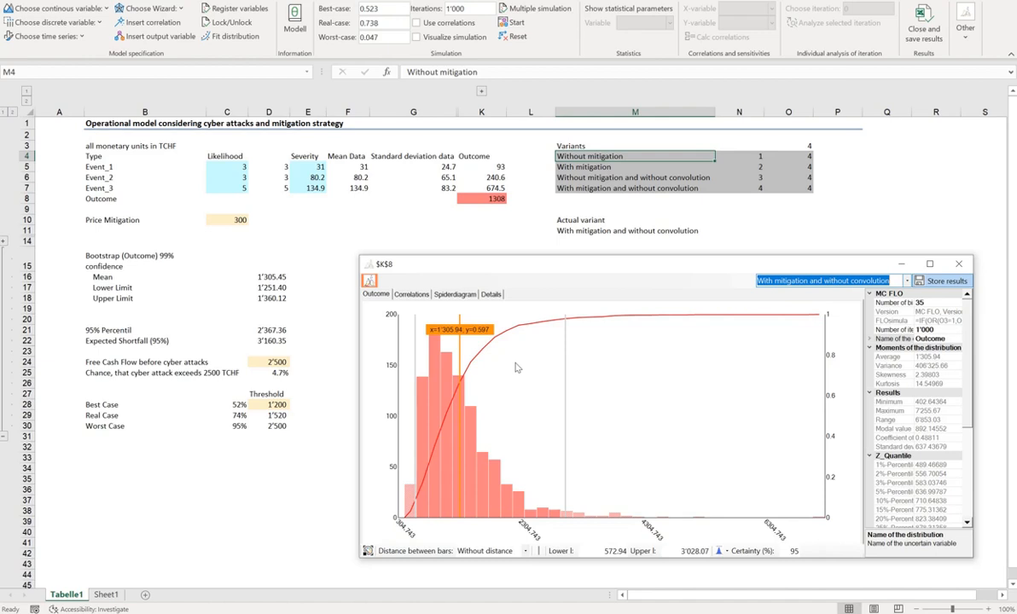
# Check the exceedance chance in D25 for With mitigation and for With mitigation and without convolution, and show the detailed comparison of all variants.
pyautogui.click(268, 373)
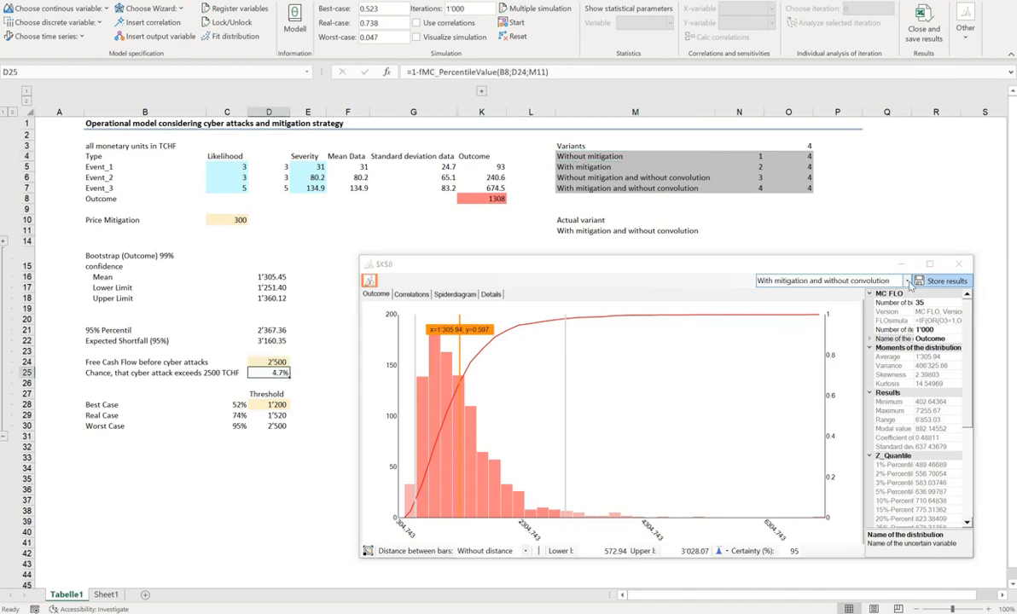
pyautogui.click(907, 281)
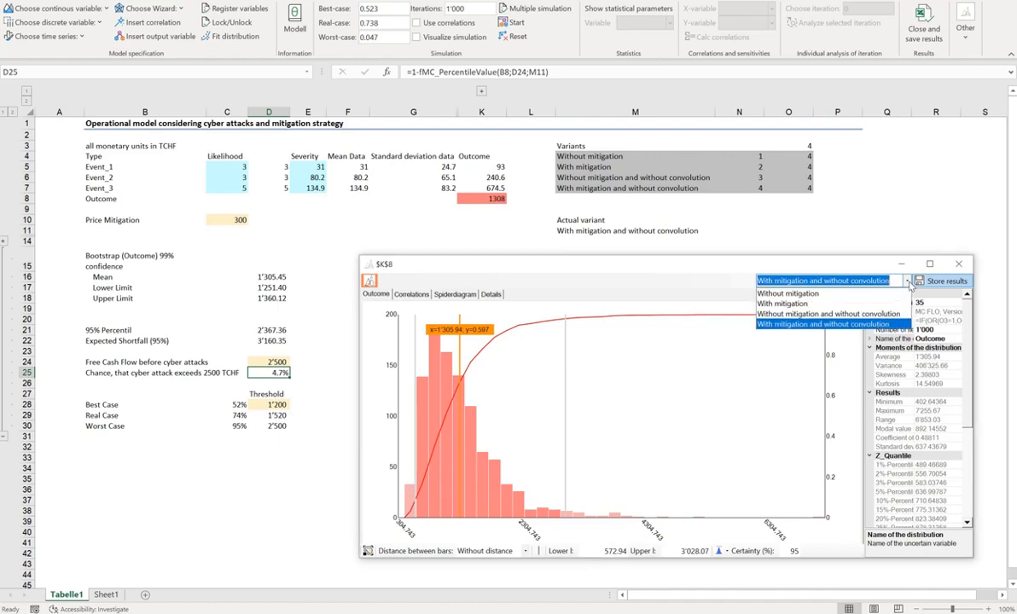
pyautogui.click(819, 303)
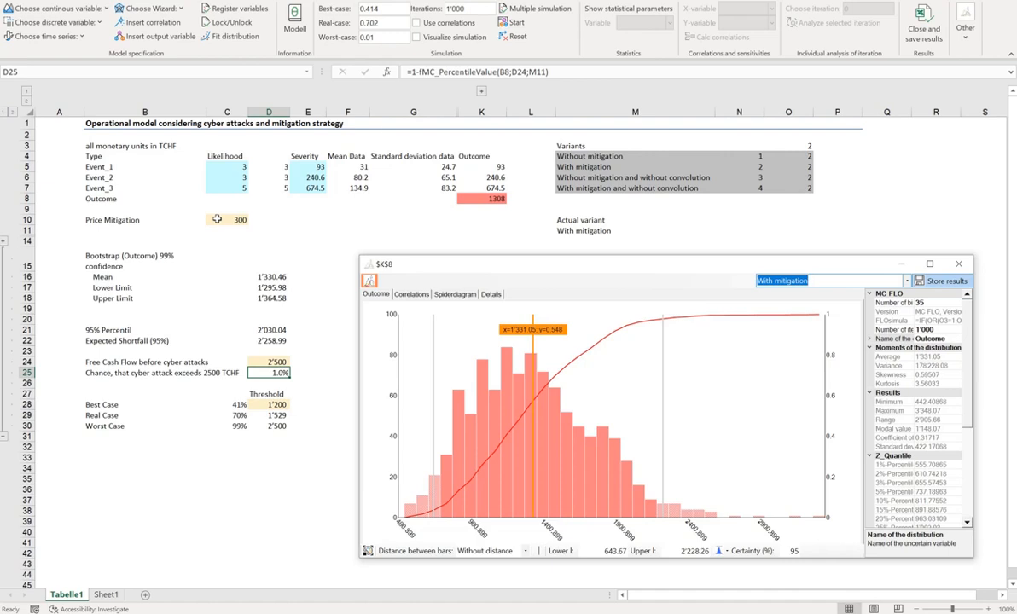
pyautogui.click(906, 282)
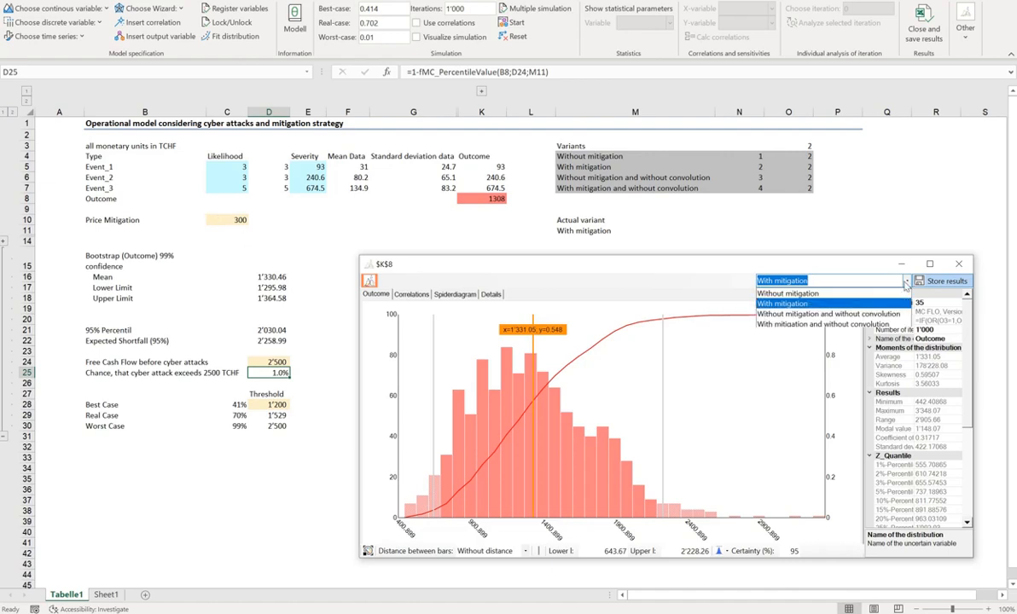
pyautogui.click(827, 325)
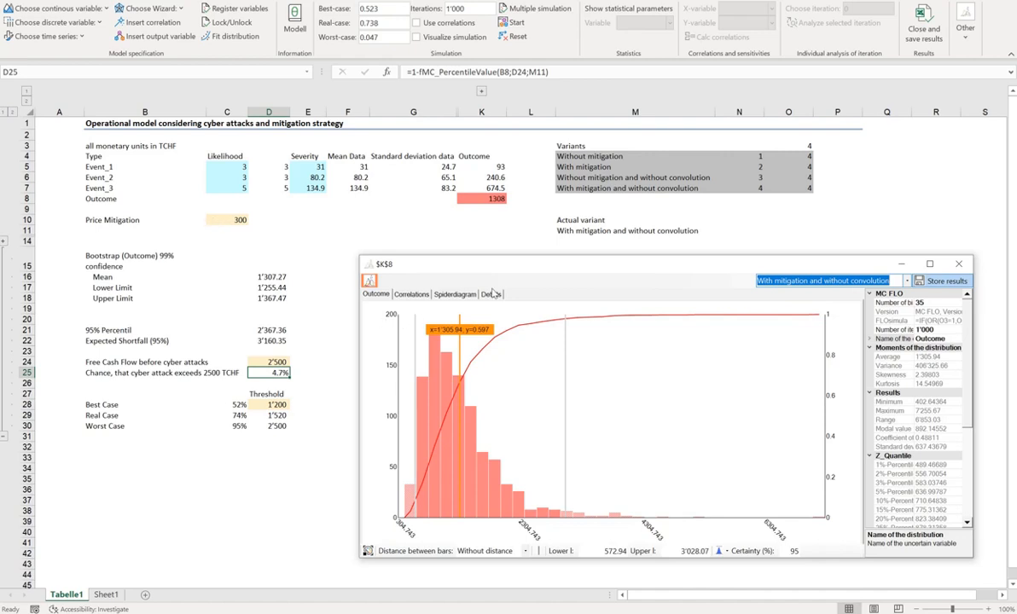
pyautogui.click(492, 294)
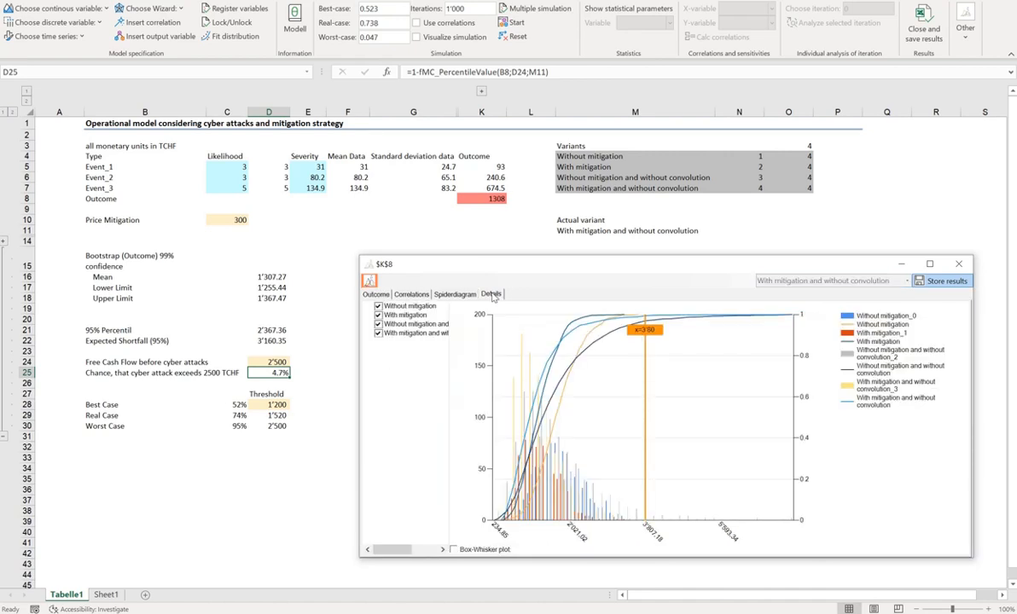